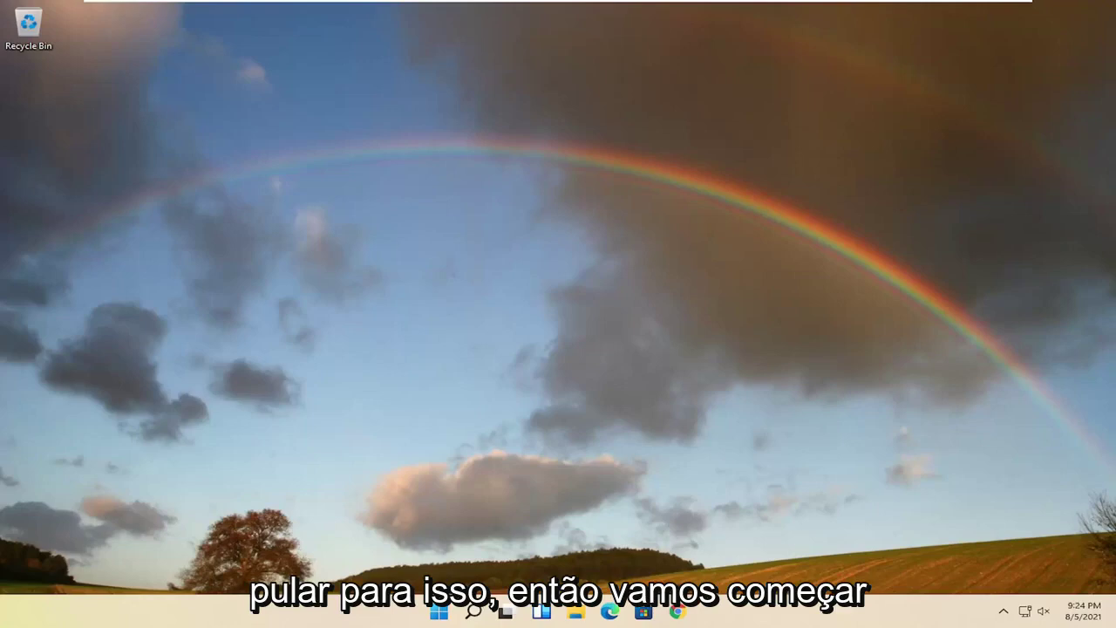
Search for 'device manager' and open Device Manager from the results.
left_click(473, 611)
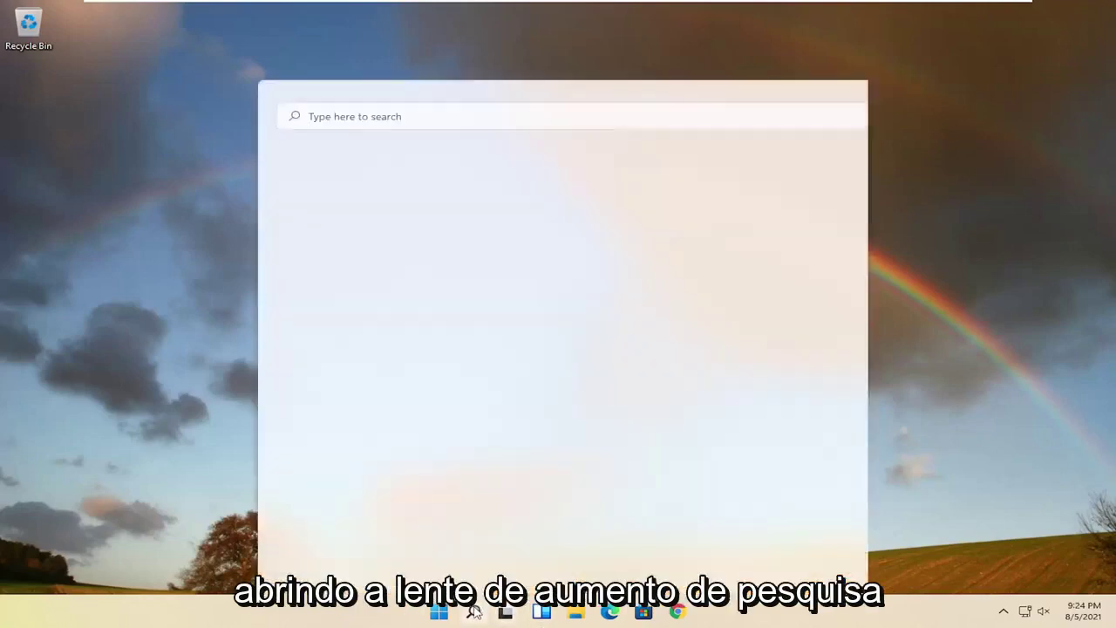
type("dev")
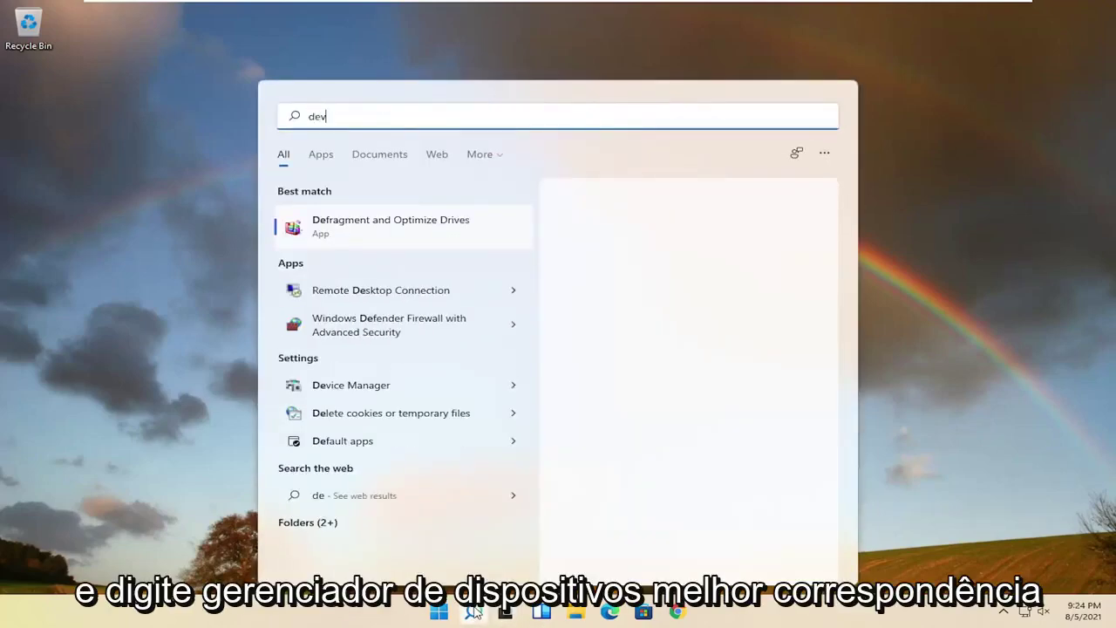
type("ice manager")
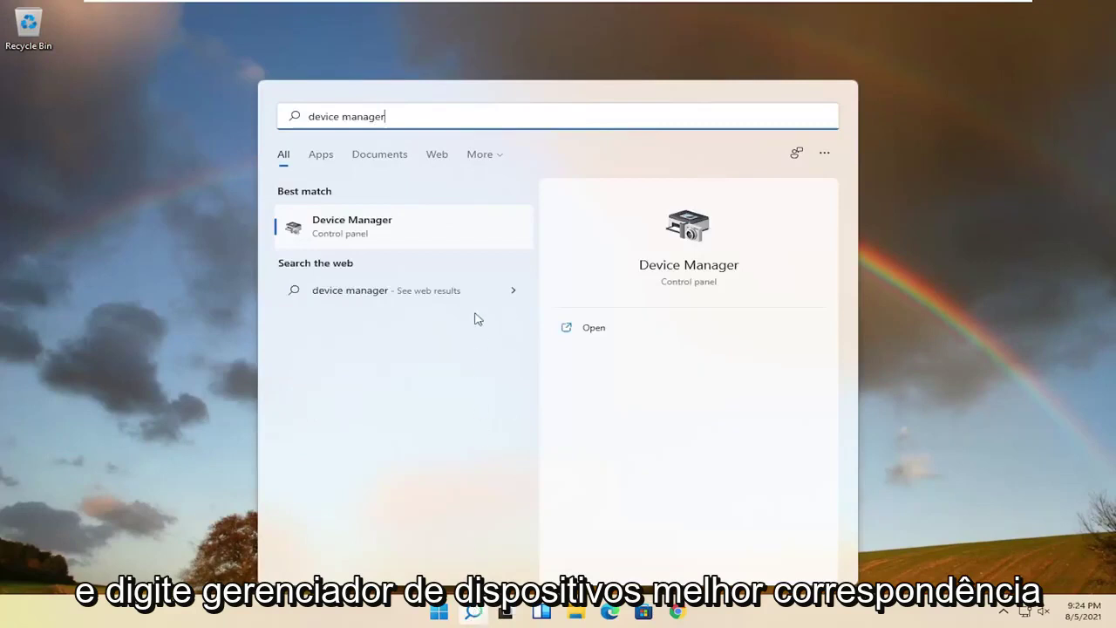
left_click(342, 230)
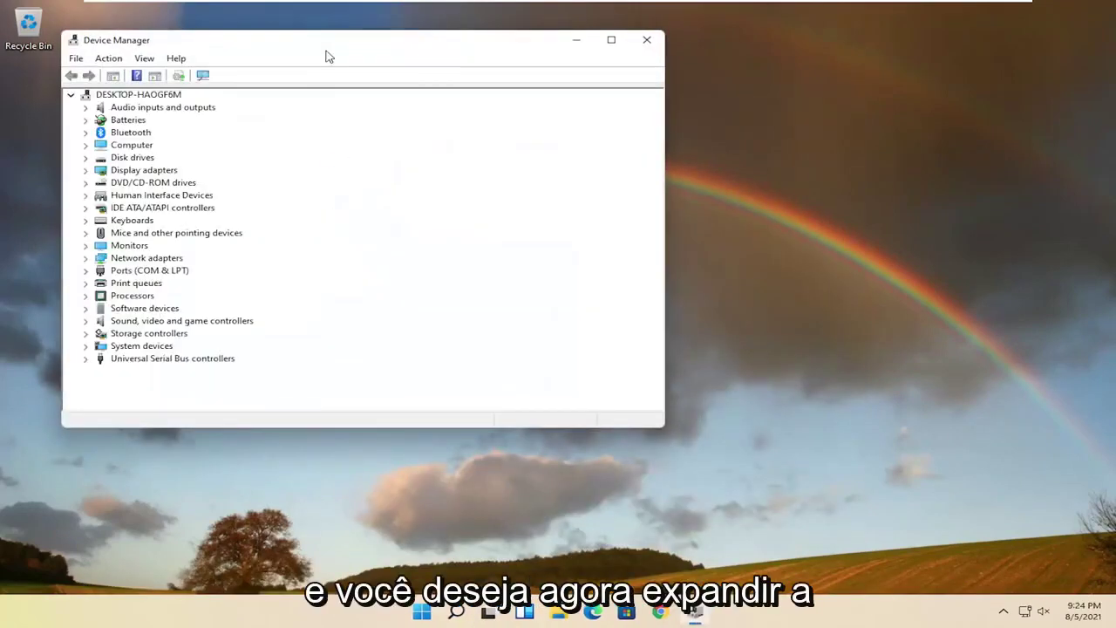
Move the Device Manager window and expand Universal Serial Bus controllers to list USB Composite Device.
left_click_drag(324, 49, 510, 93)
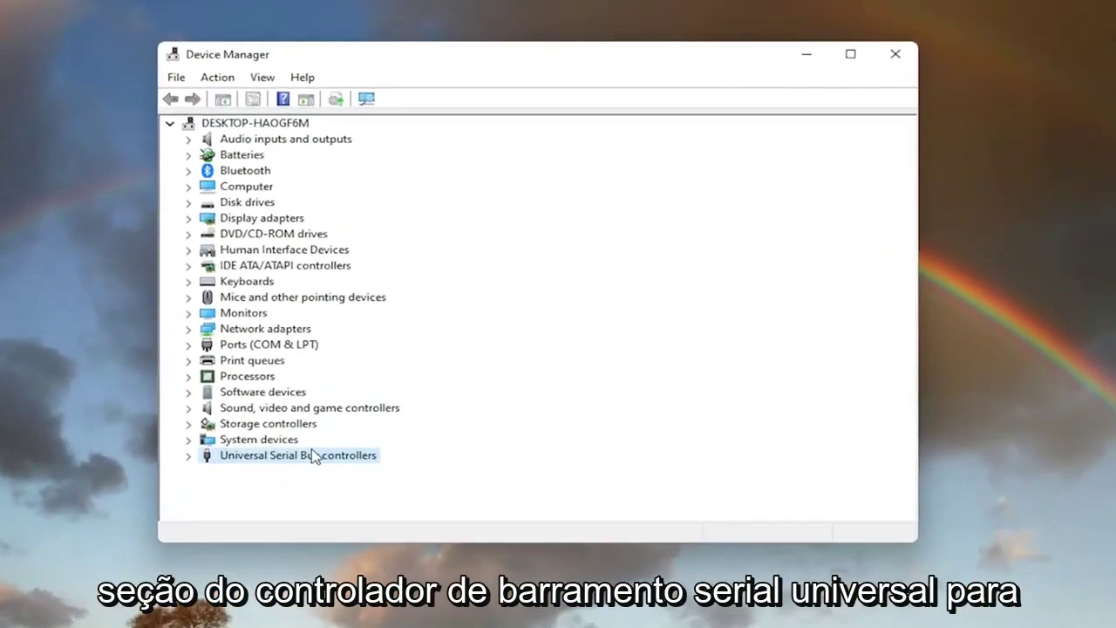
double_click(359, 394)
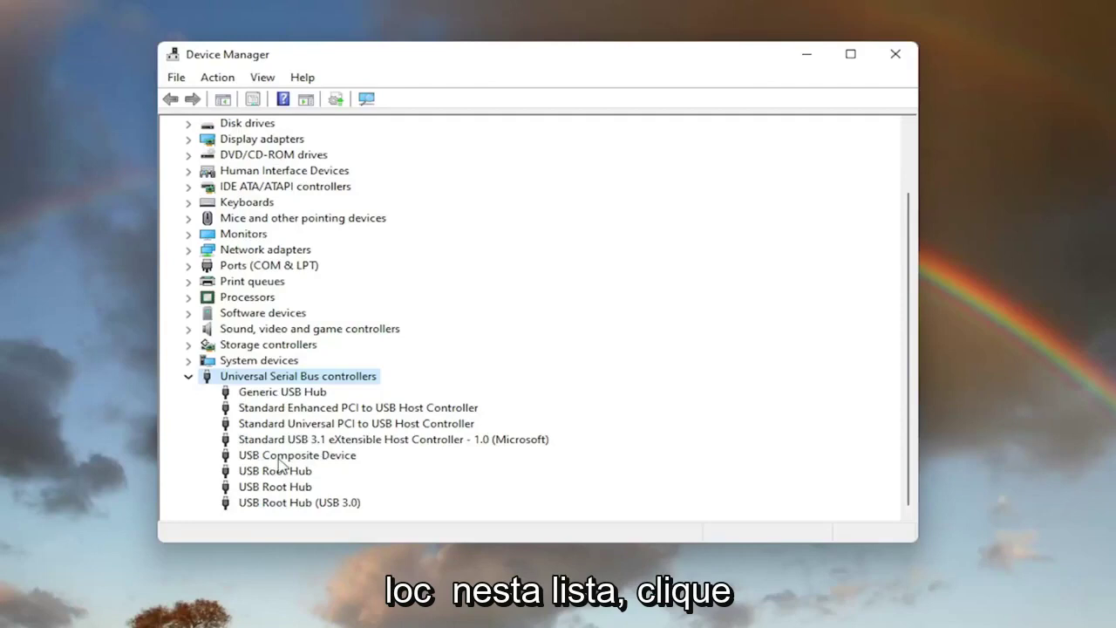
Search automatically for a newer USB Composite Device driver, then check Windows Update for drivers.
right_click(283, 462)
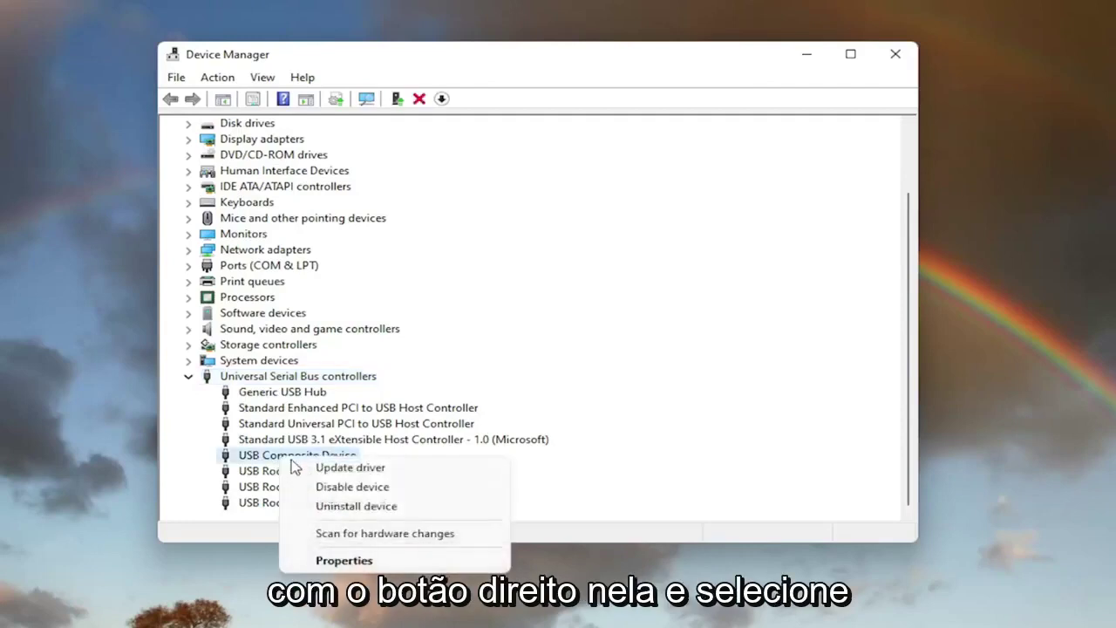
left_click(340, 470)
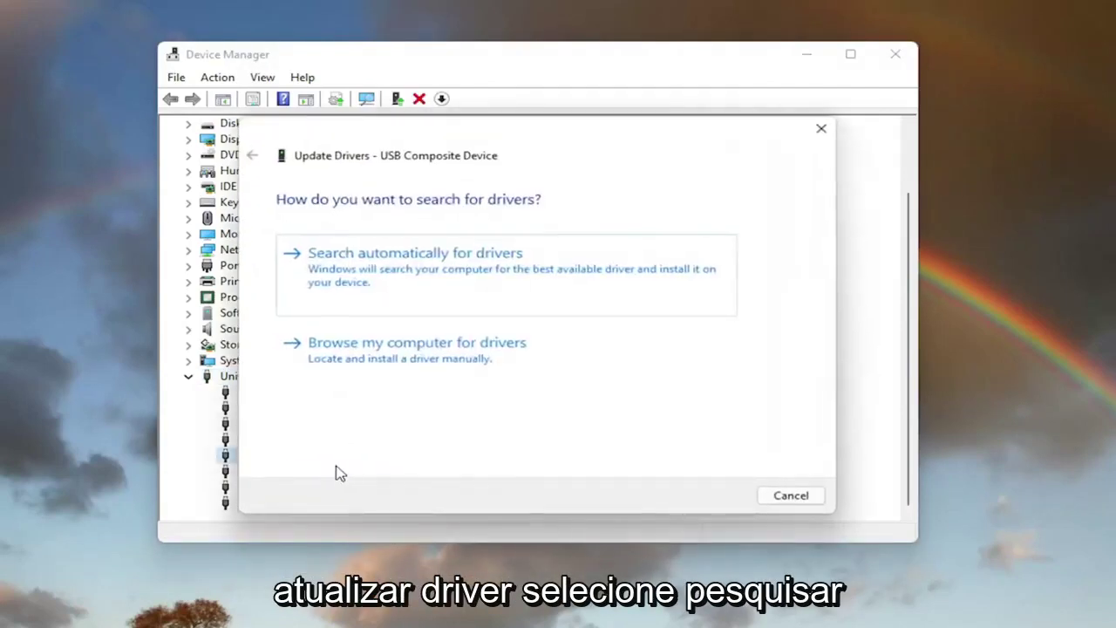
left_click(403, 272)
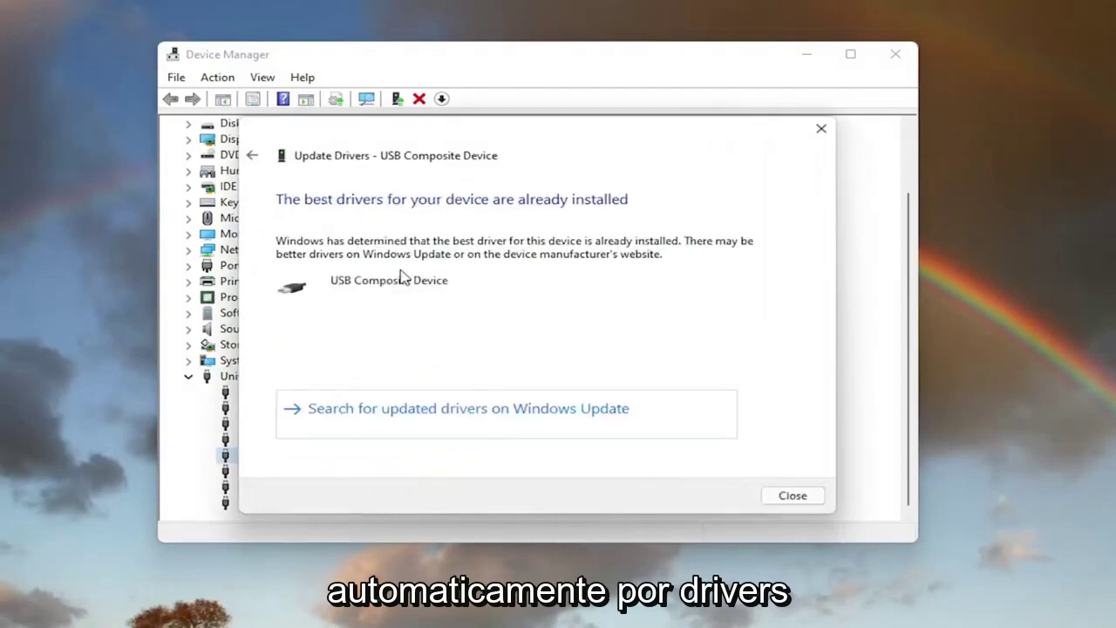
left_click(471, 416)
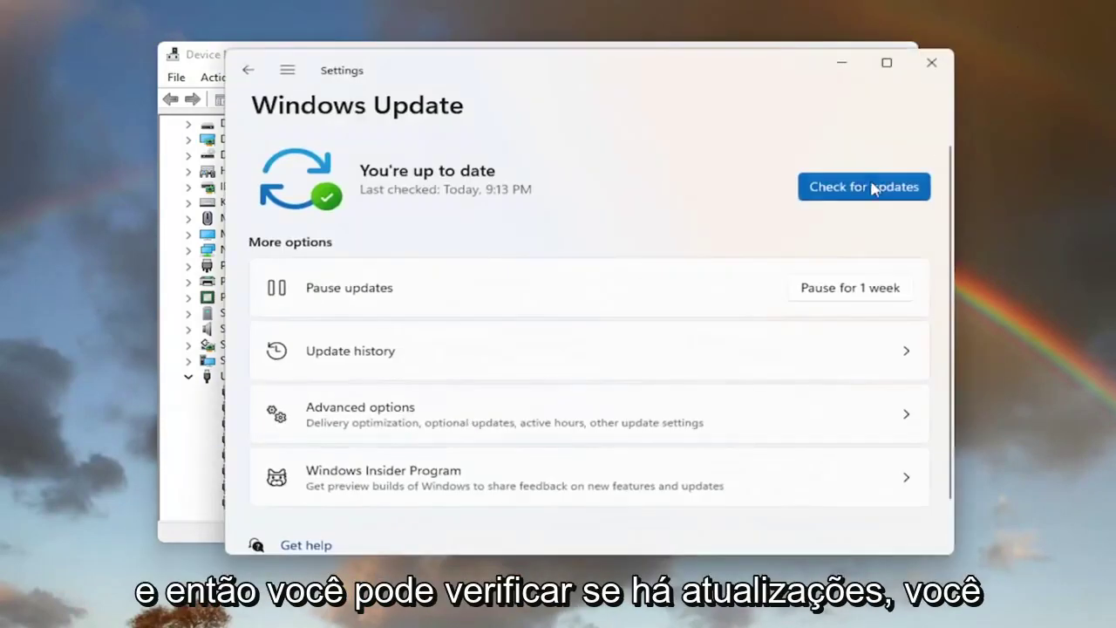
Close Windows Update and review the USB Composite Device properties.
left_click(930, 62)
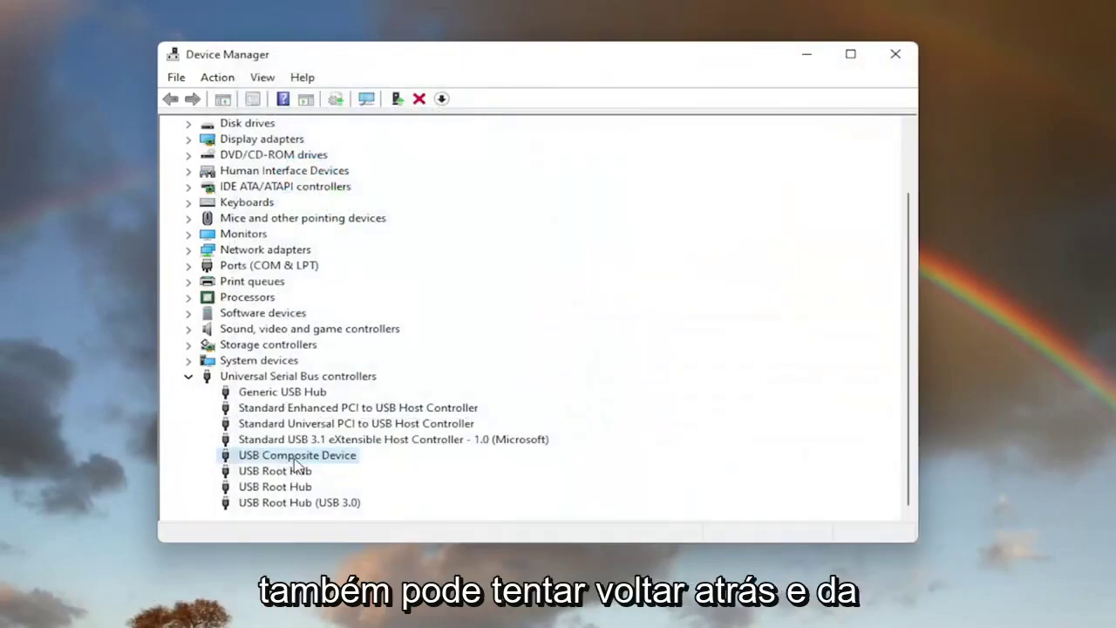
double_click(294, 460)
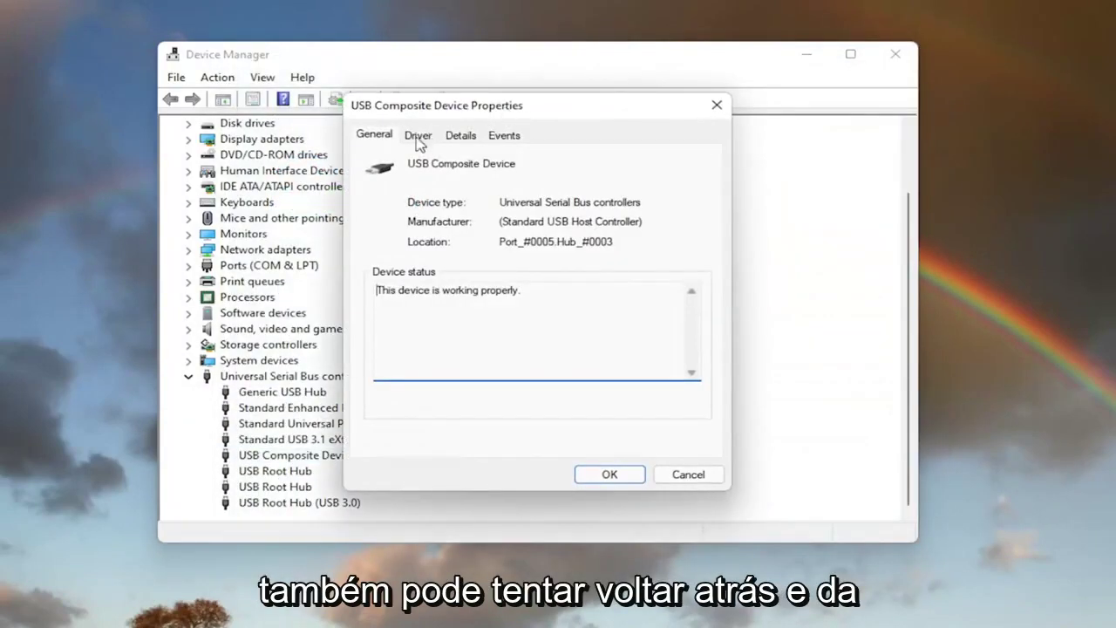
left_click(714, 105)
Reinstall the USB Composite Device driver by picking it from the available drivers on this computer.
right_click(293, 461)
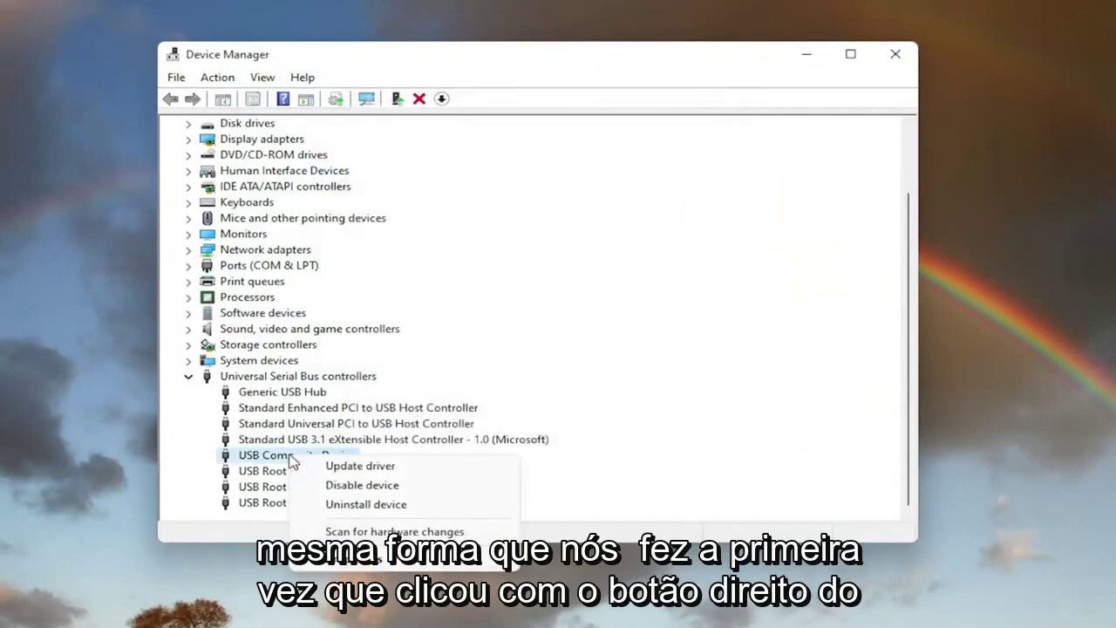
left_click(361, 468)
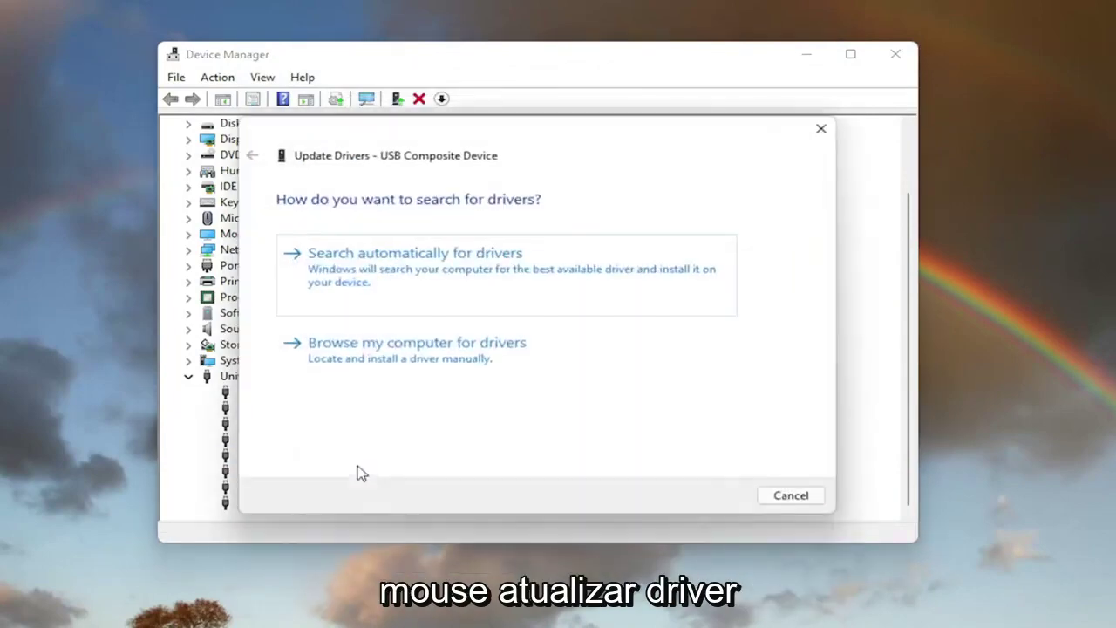
left_click(460, 362)
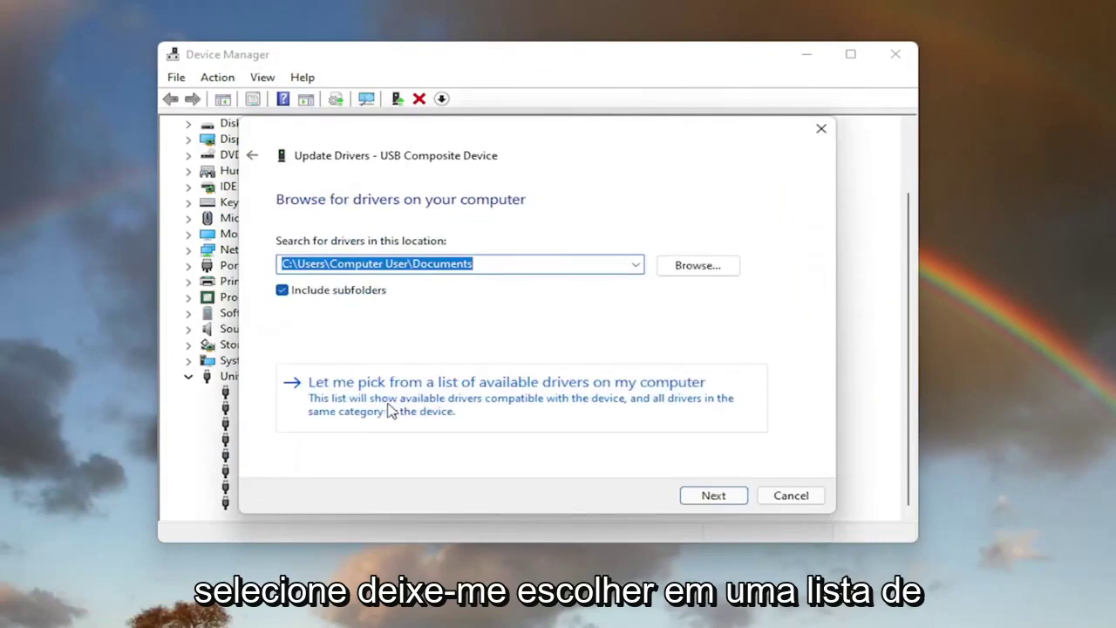
left_click(598, 428)
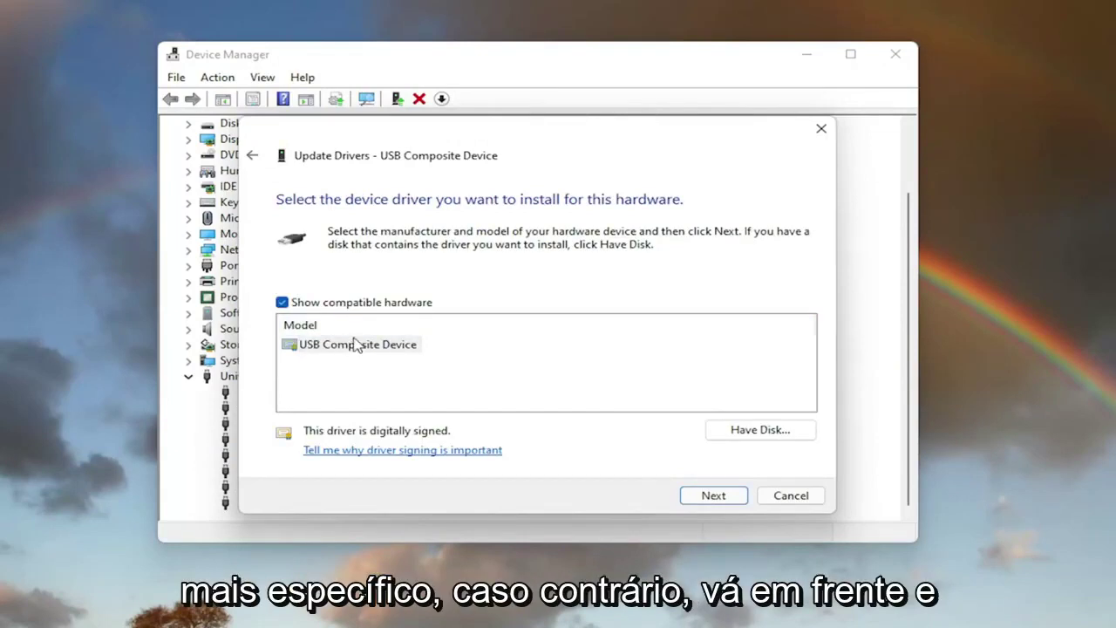
left_click(734, 503)
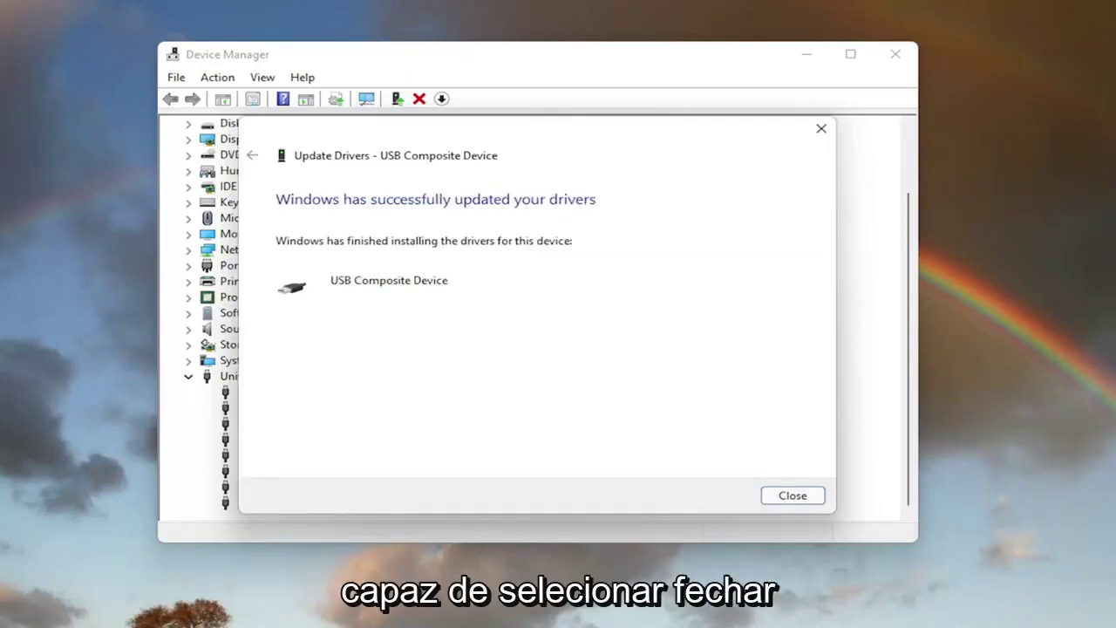
Dismiss the driver success message and run Command Prompt as administrator from a 'cmd' search.
left_click(789, 499)
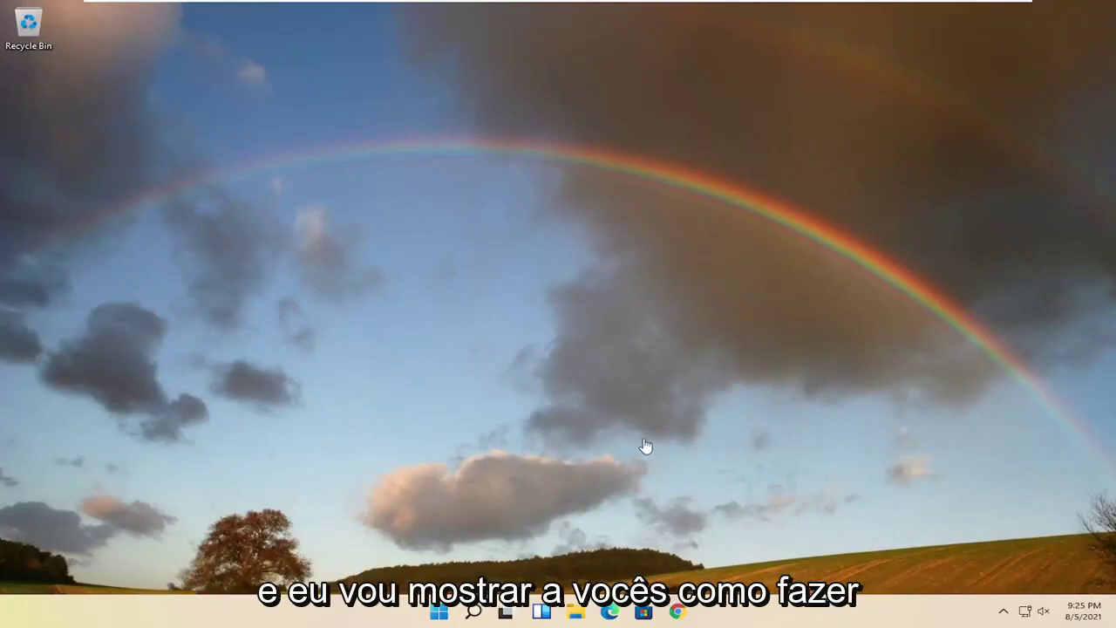
left_click(475, 614)
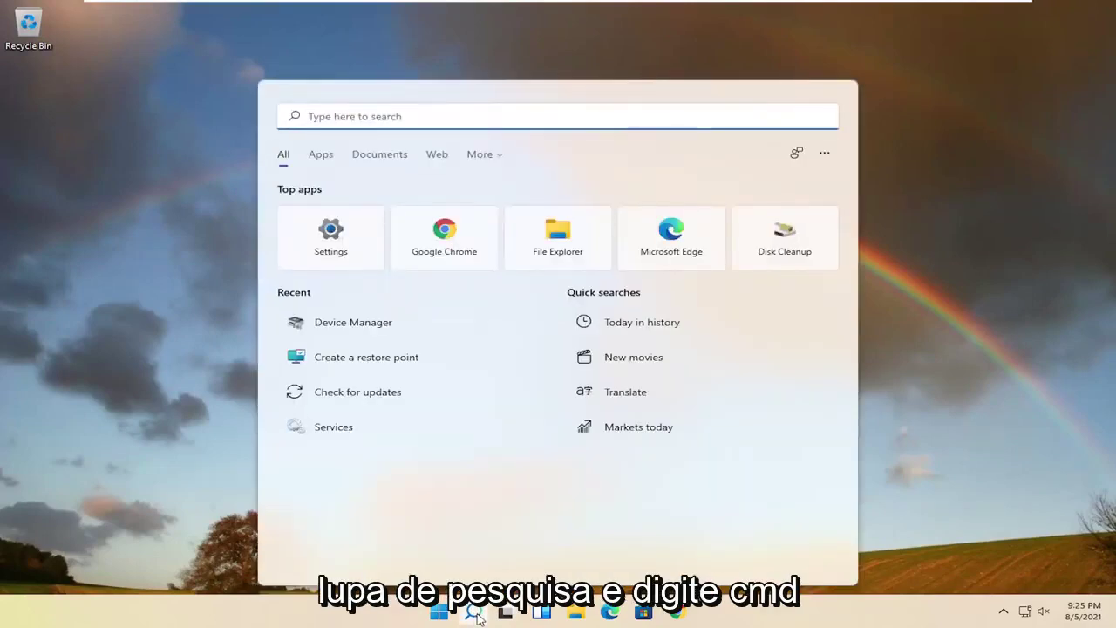
type("cmd")
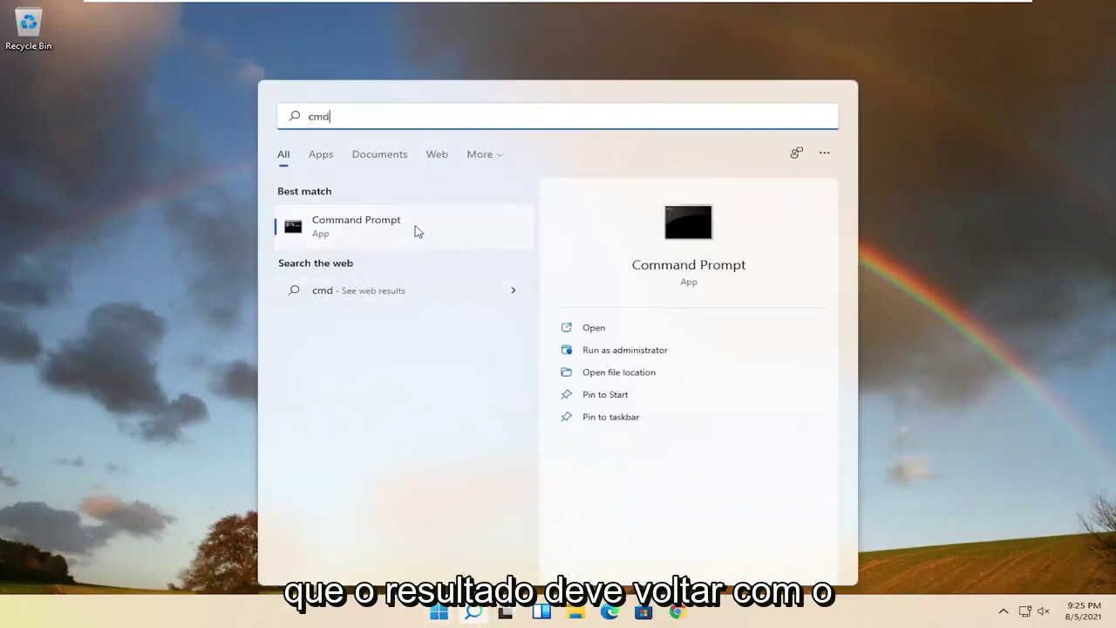
right_click(381, 229)
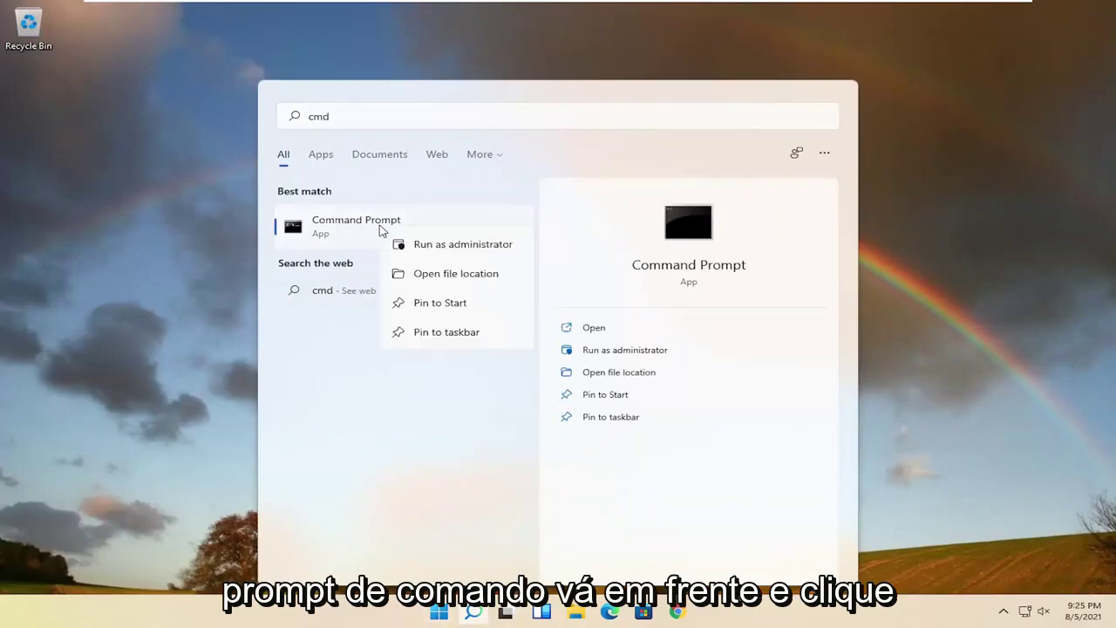
left_click(427, 247)
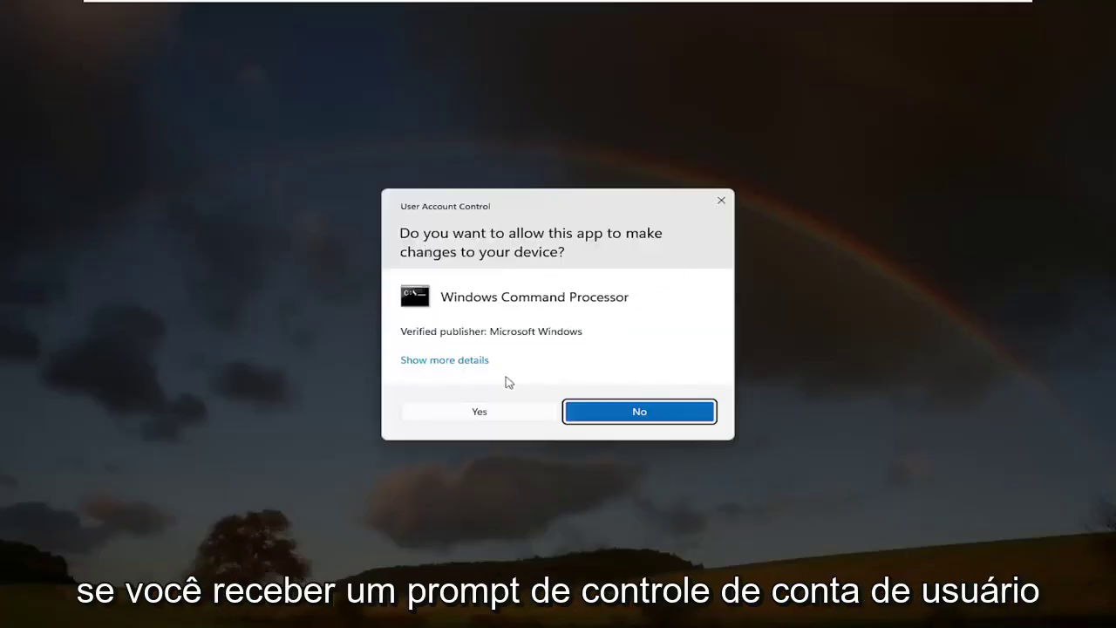
Approve the UAC prompt, then paste and run the msdt.exe troubleshooter command in Command Prompt.
left_click(481, 413)
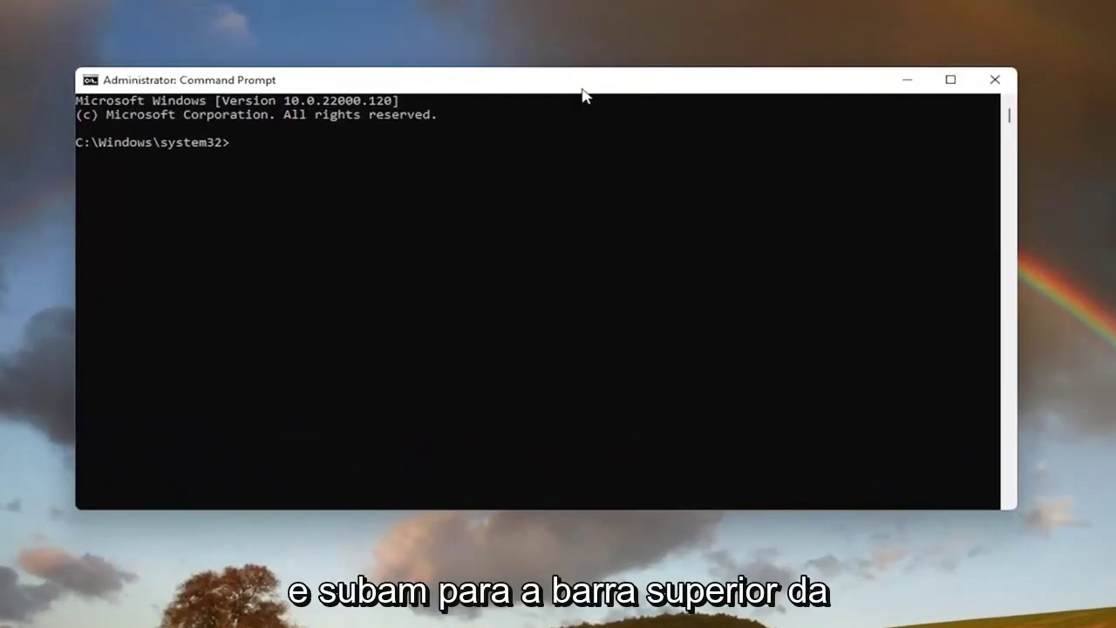
right_click(540, 80)
mouse_move(608, 213)
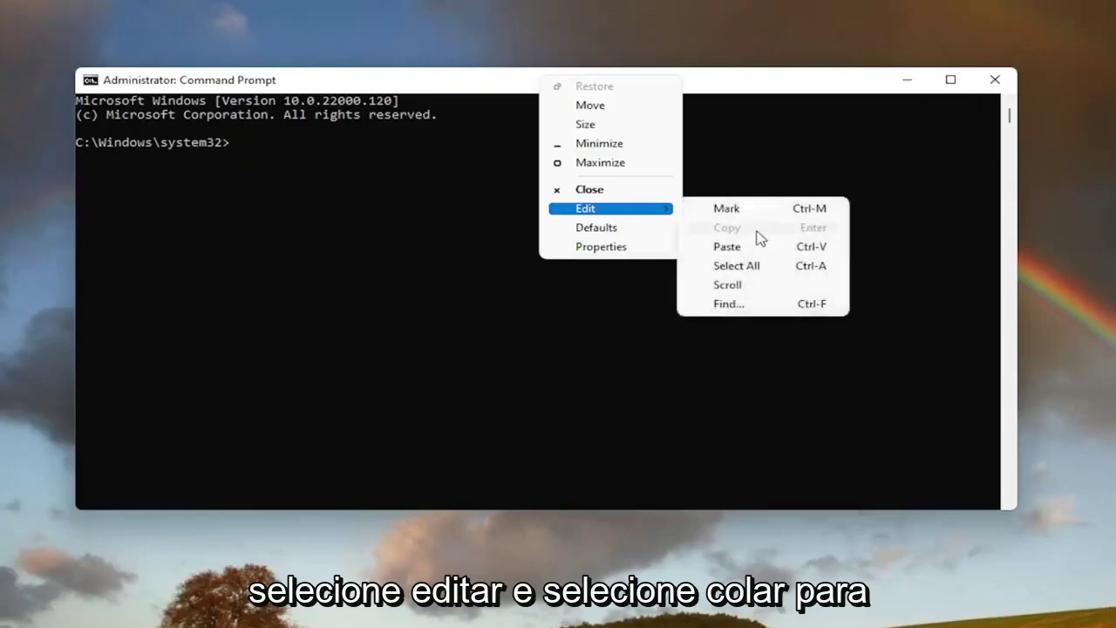
left_click(727, 247)
key("Return")
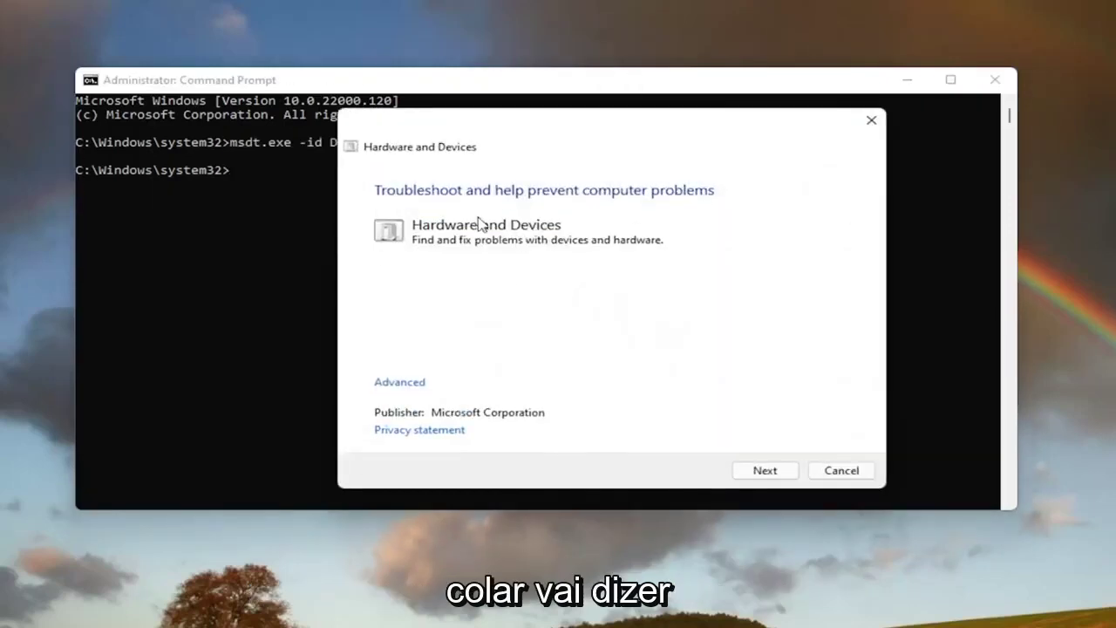
Minimize Command Prompt and start detection with Apply repairs automatically enabled under Advanced.
left_click(907, 80)
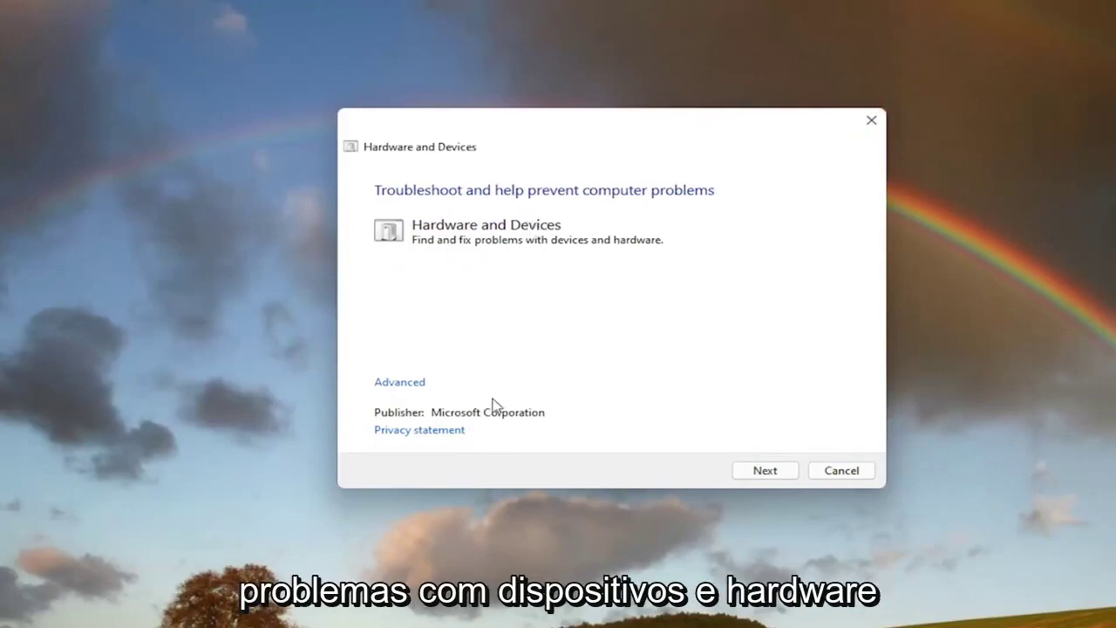
left_click(410, 382)
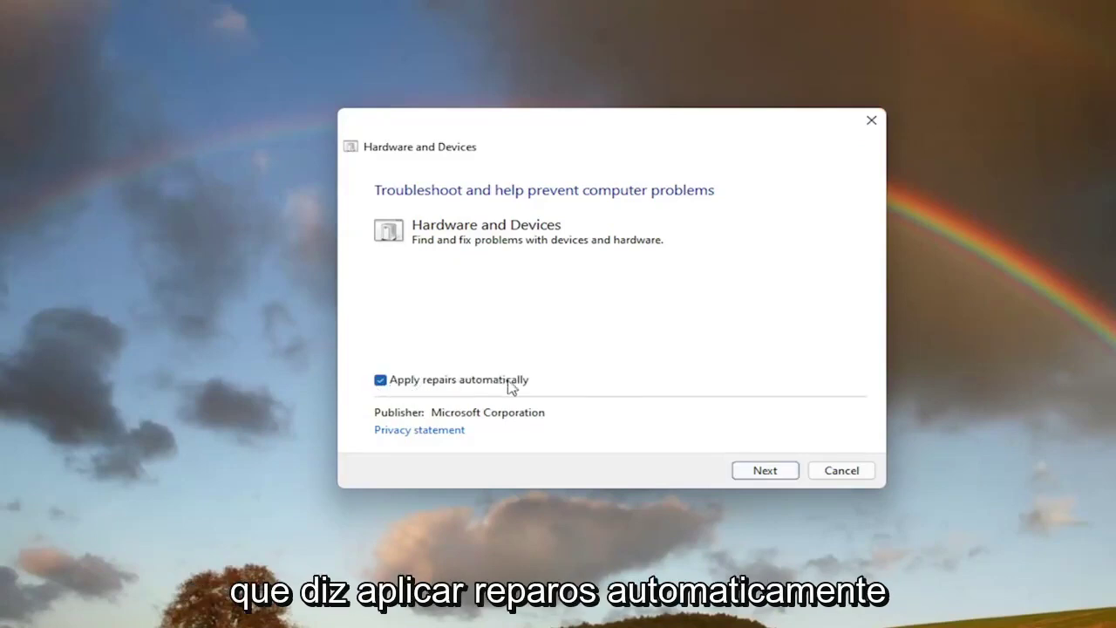
left_click(765, 471)
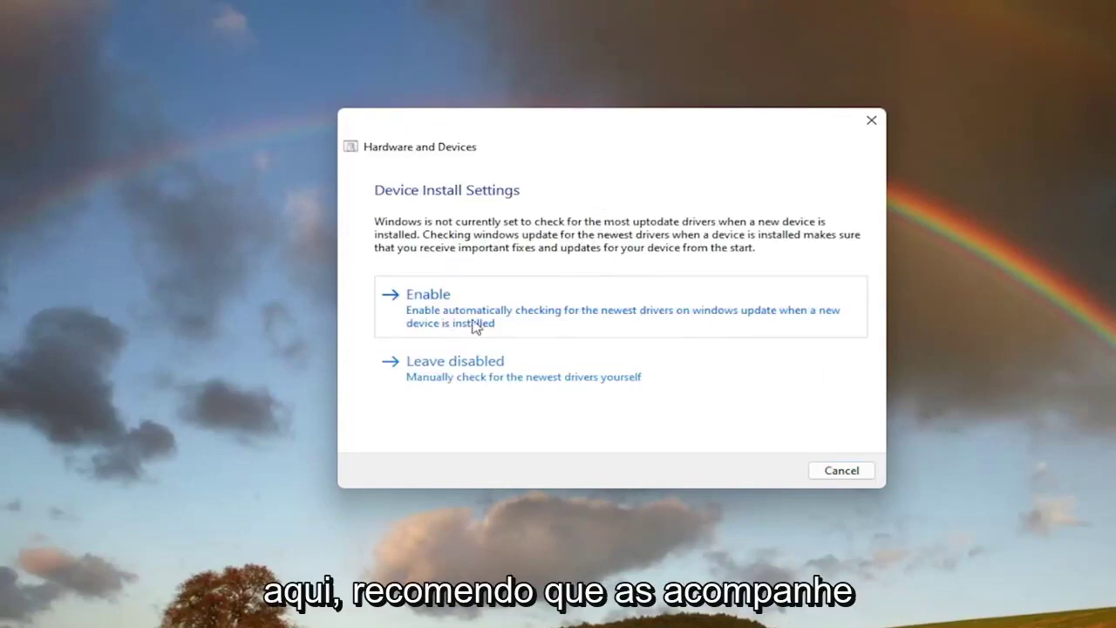
Choose Enable under Device Install Settings so Windows Update automatically checks for drivers.
left_click(526, 316)
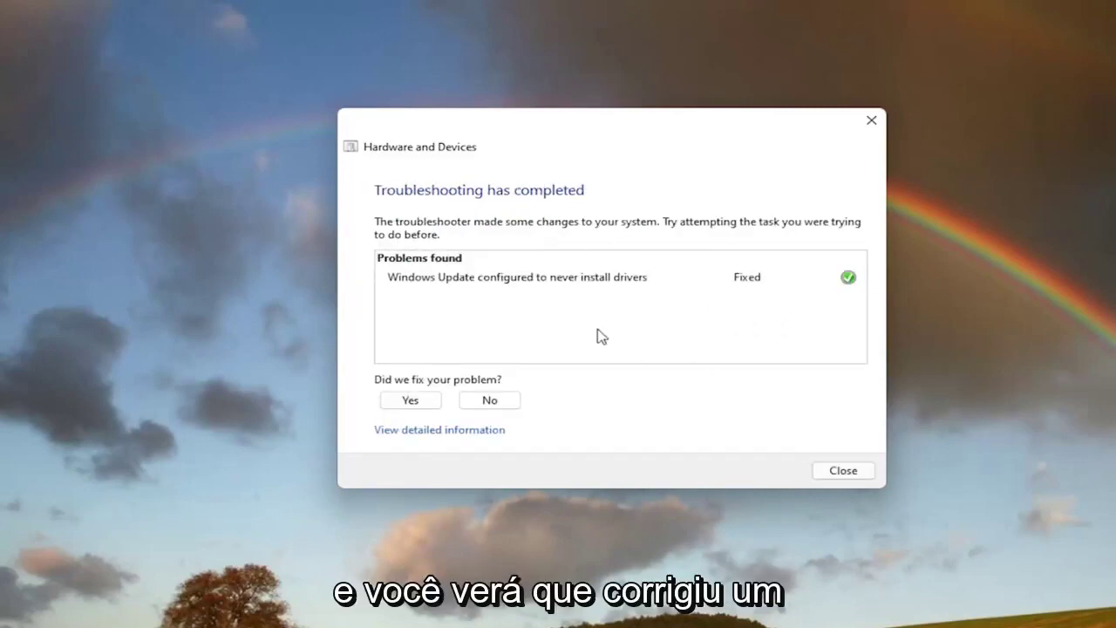
Close the troubleshooter and restart Windows from the Start button's Shut down or sign out menu.
left_click(843, 471)
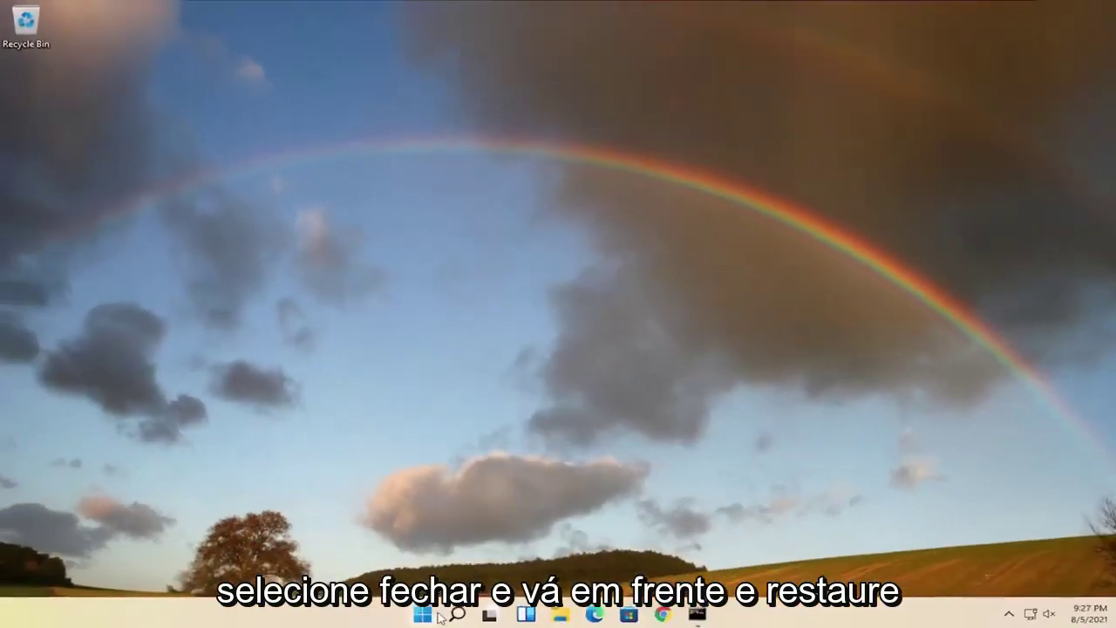
right_click(422, 612)
mouse_move(443, 565)
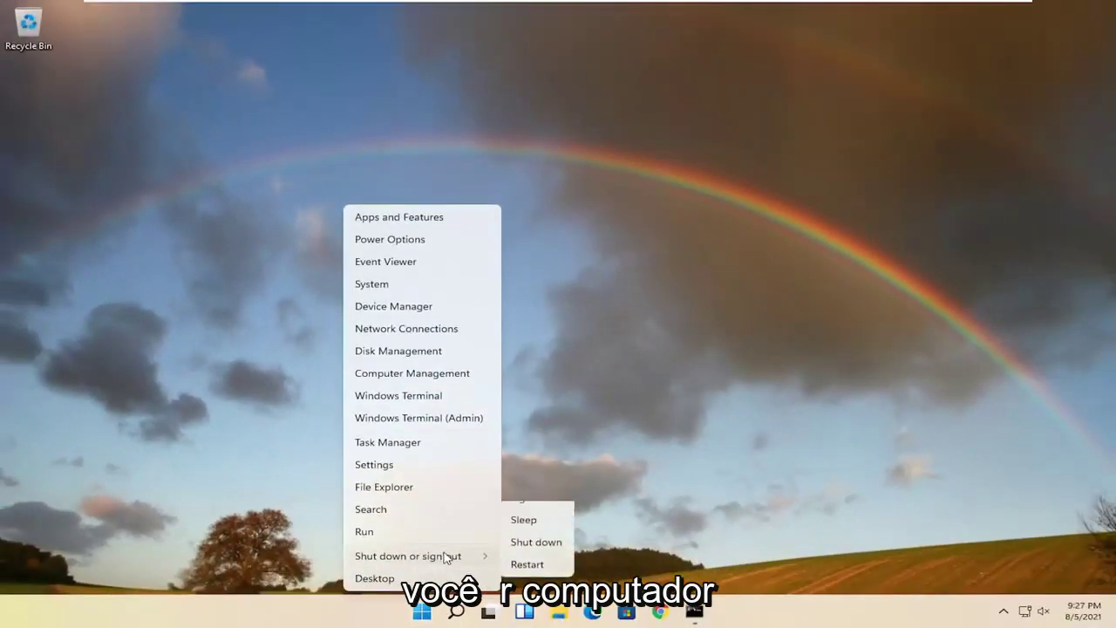
left_click(527, 577)
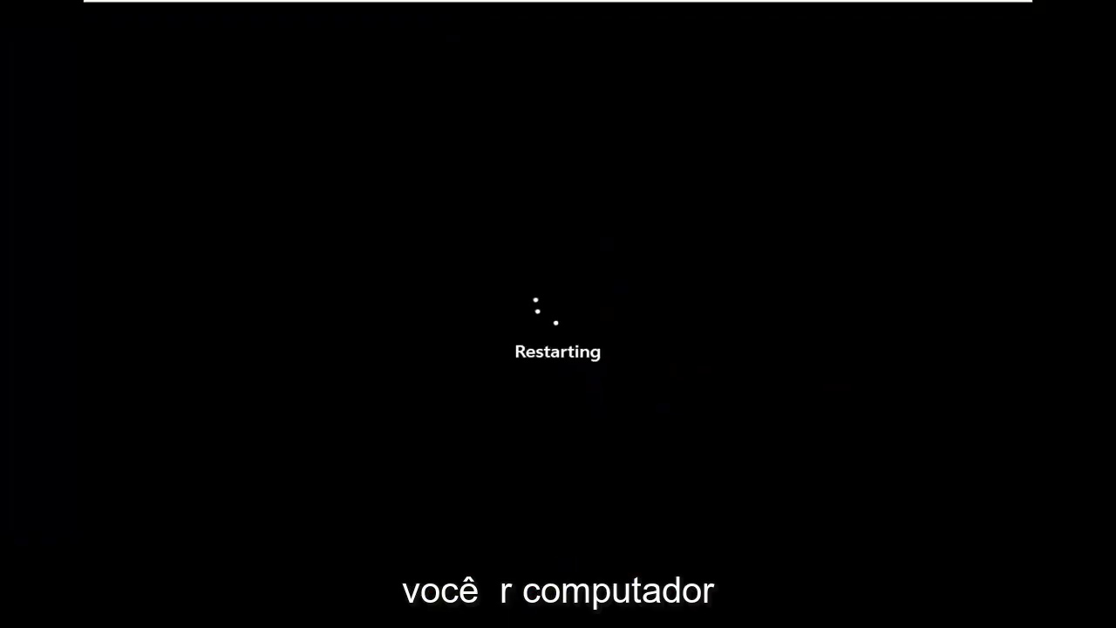